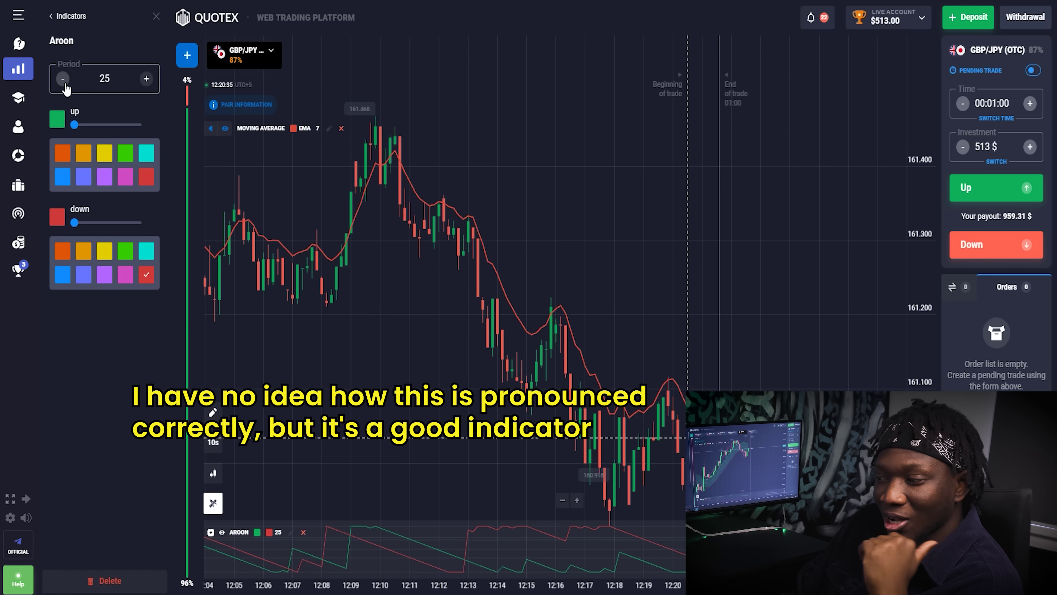
# Set the Aroon indicator's period to 7 and slightly thicken its up and down lines
pyautogui.doubleClick(63, 80)
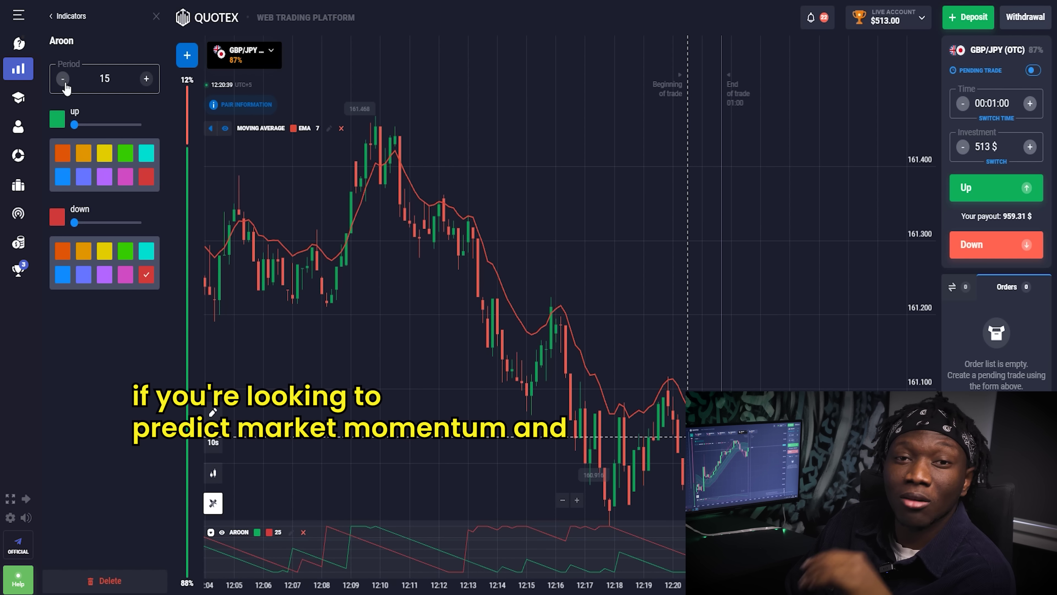
pyautogui.click(63, 79)
pyautogui.click(64, 80)
pyautogui.click(64, 80)
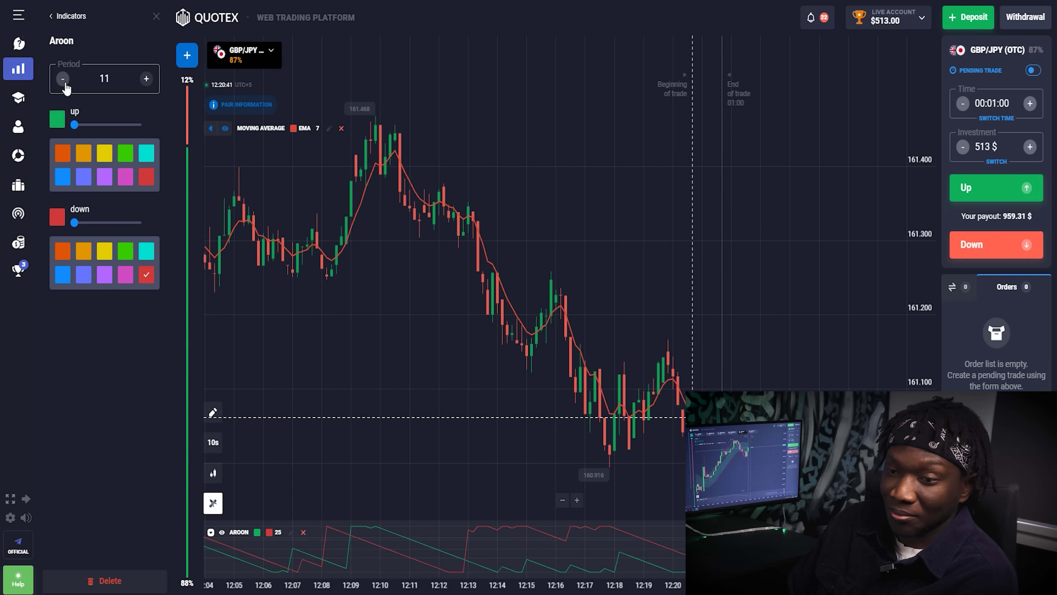
pyautogui.click(64, 80)
pyautogui.click(64, 79)
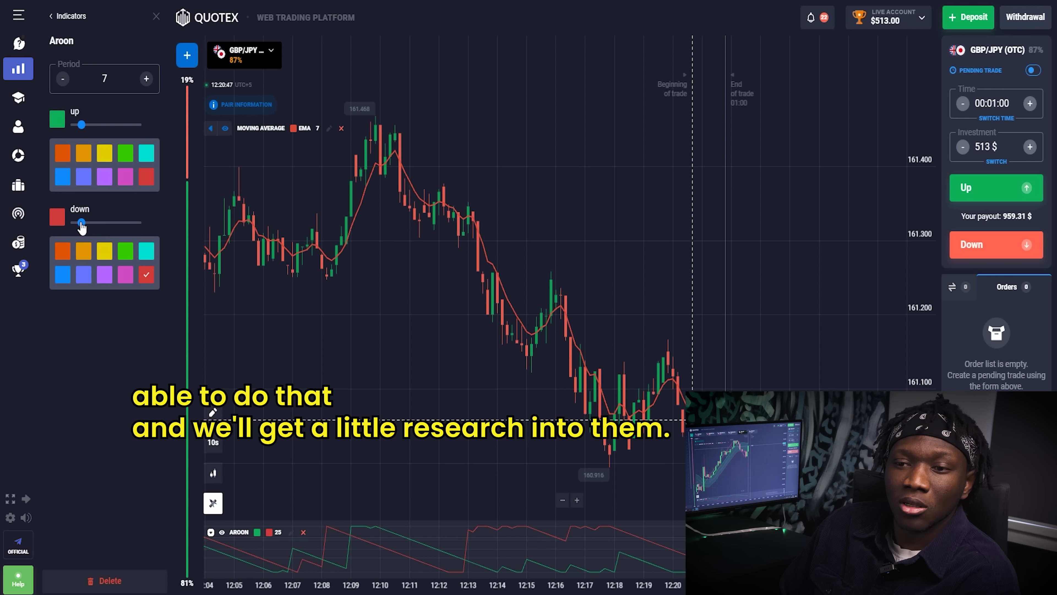
pyautogui.click(62, 17)
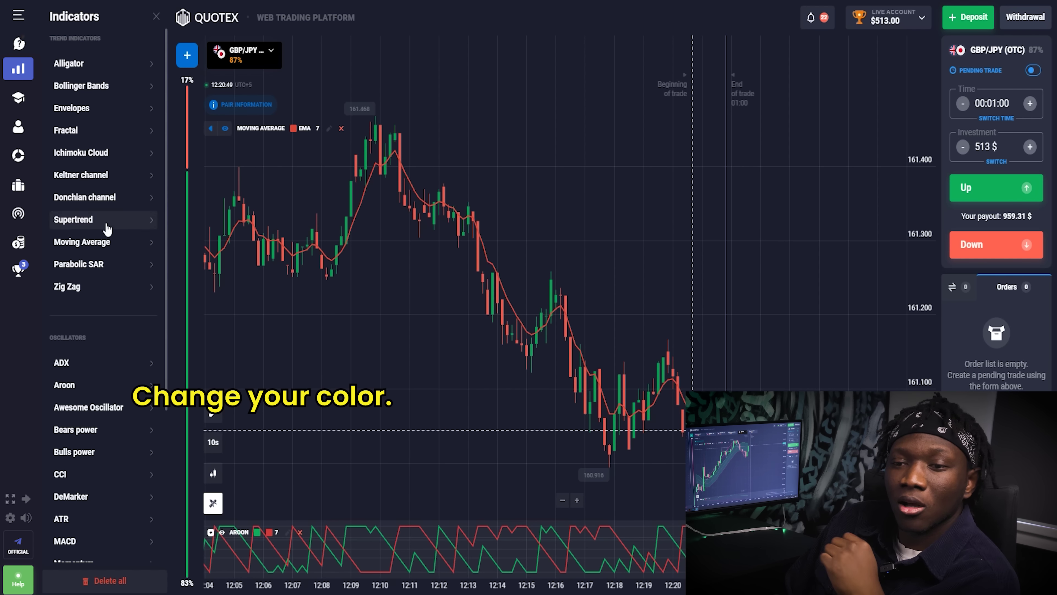
# Add the Rate Of Change oscillator with a period of 7 and a slightly thicker turquoise line
pyautogui.scroll(-5, 110, 229)
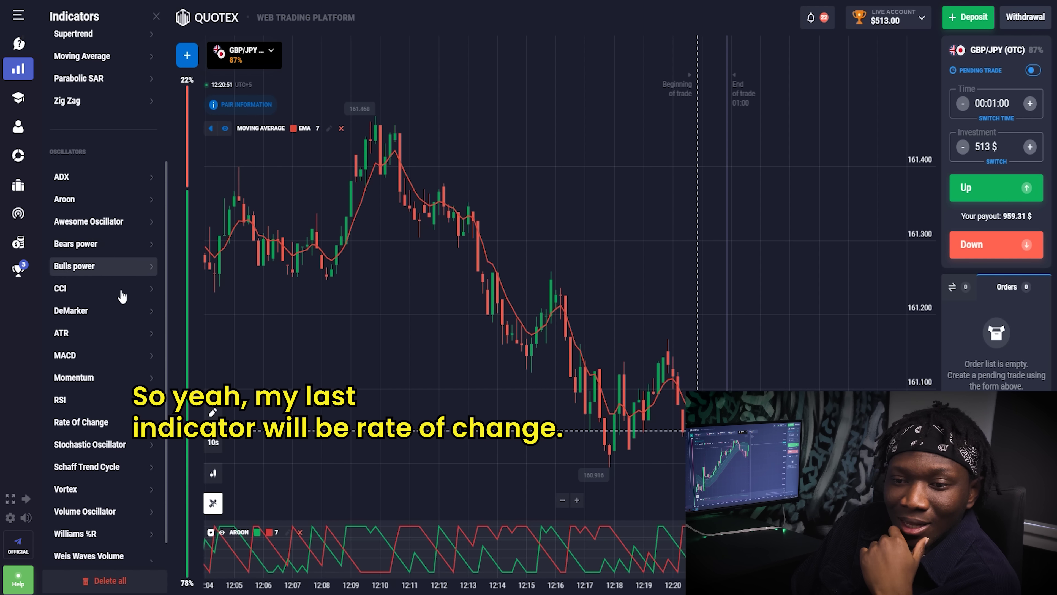
pyautogui.click(88, 396)
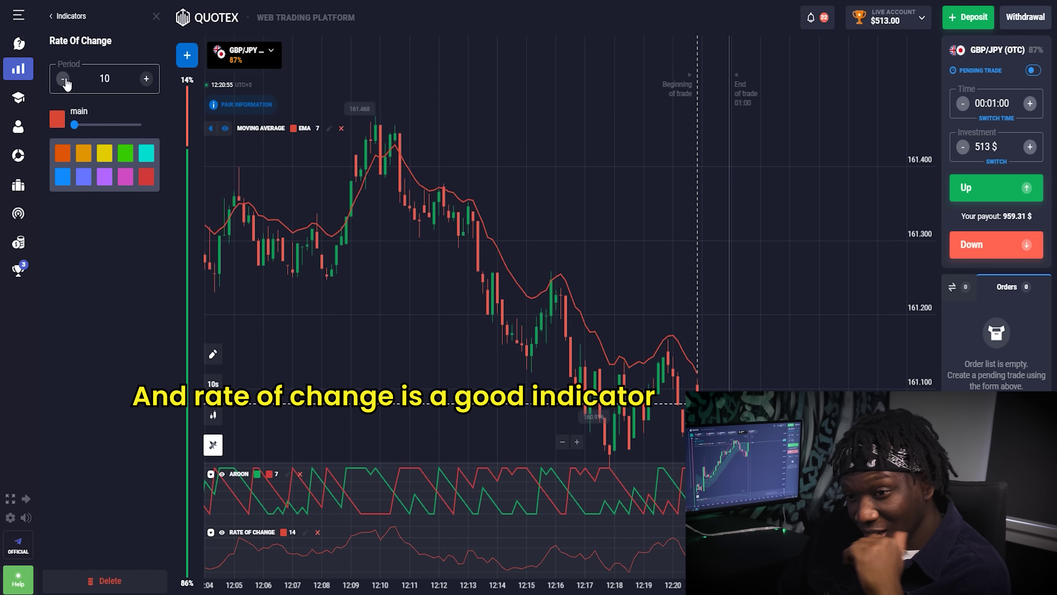
pyautogui.click(63, 79)
pyautogui.click(64, 79)
pyautogui.click(63, 79)
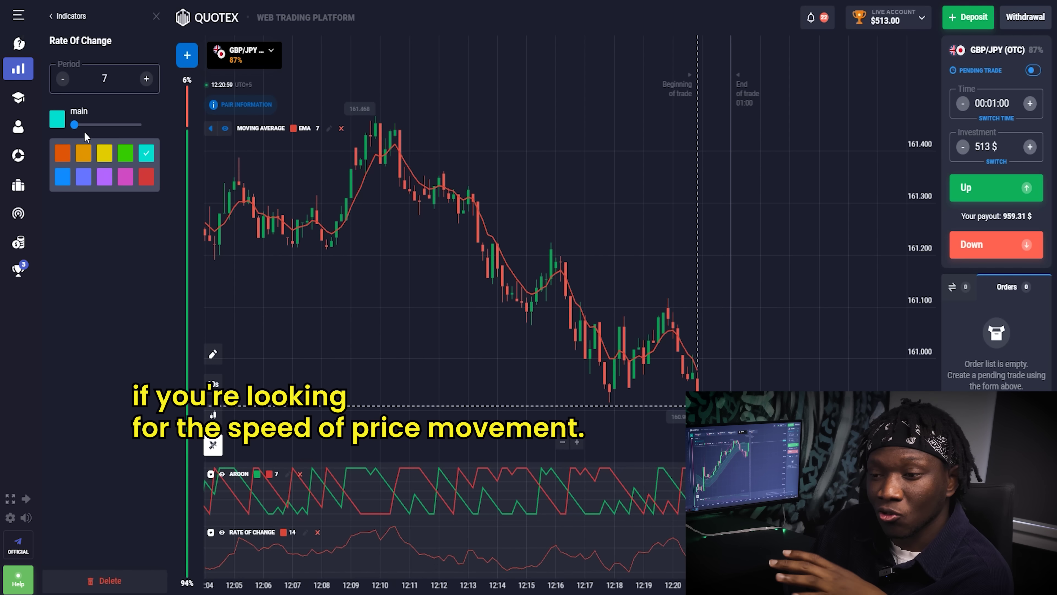
pyautogui.moveTo(75, 127); pyautogui.dragTo(80, 127)
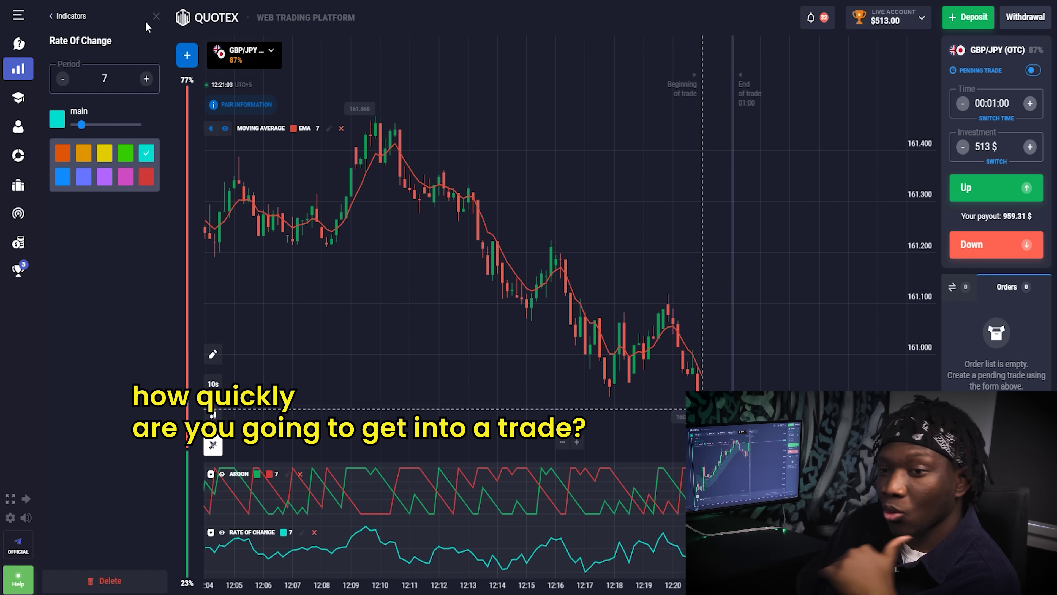
pyautogui.click(154, 19)
# Open additional charts for the AUD/JPY, USD/BRL, USD/INR and AUD/CHF OTC currency pairs
pyautogui.scroll(3, 348, 240)
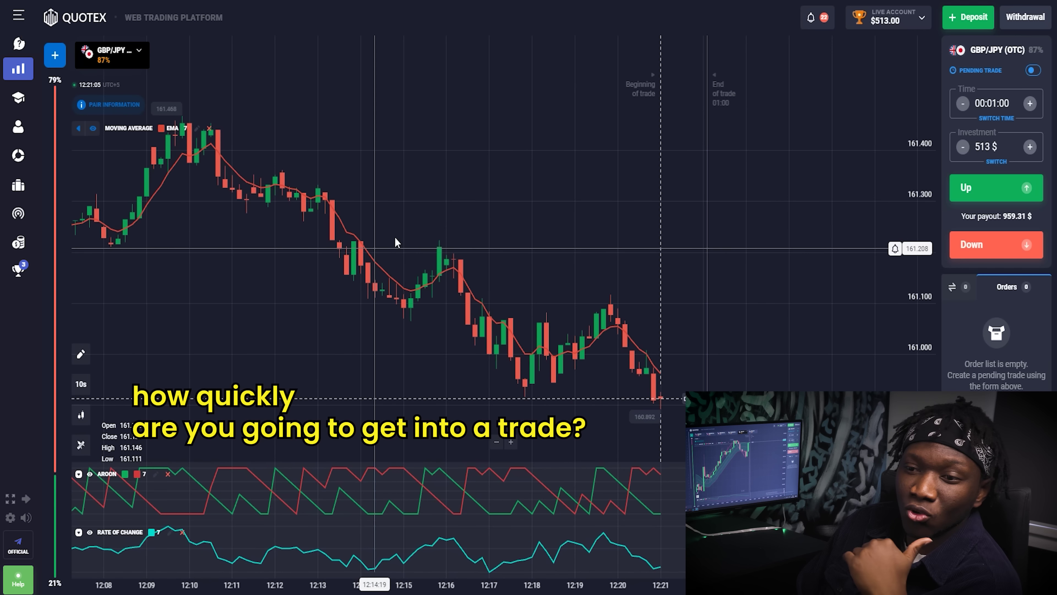
pyautogui.click(55, 55)
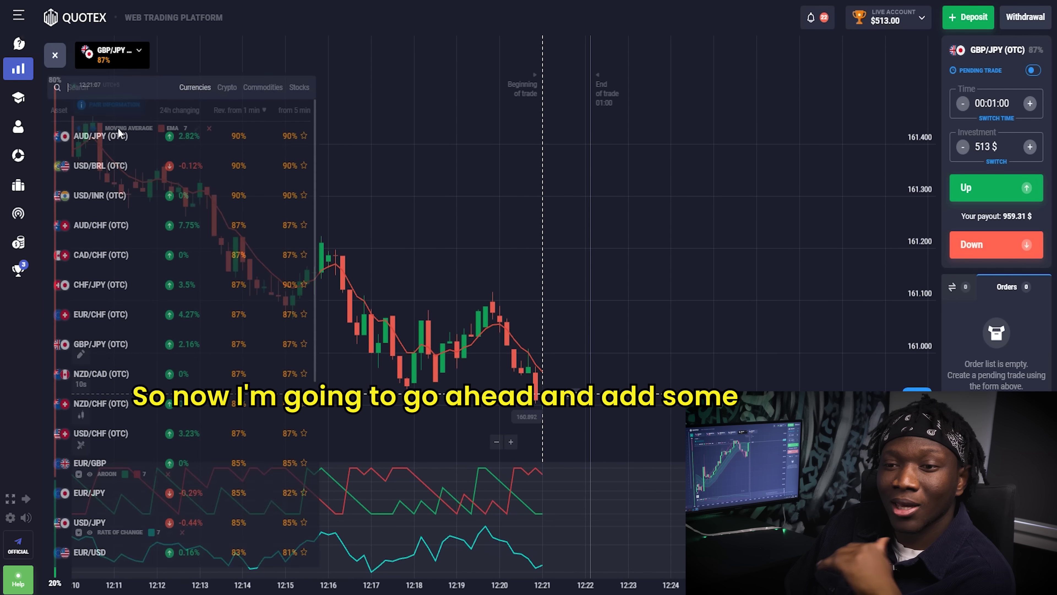
pyautogui.click(137, 142)
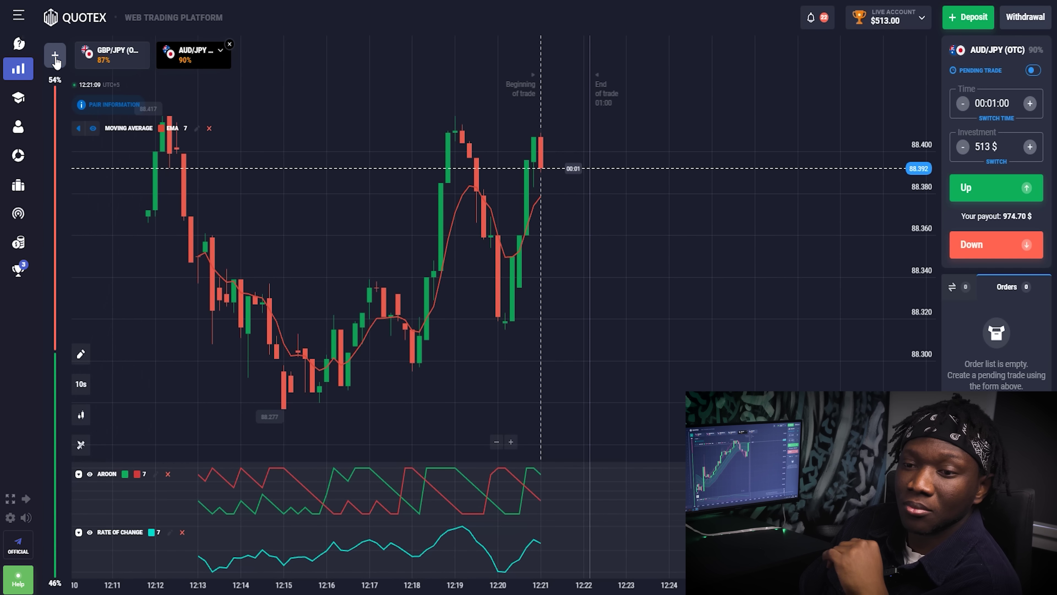
pyautogui.click(54, 55)
pyautogui.click(104, 167)
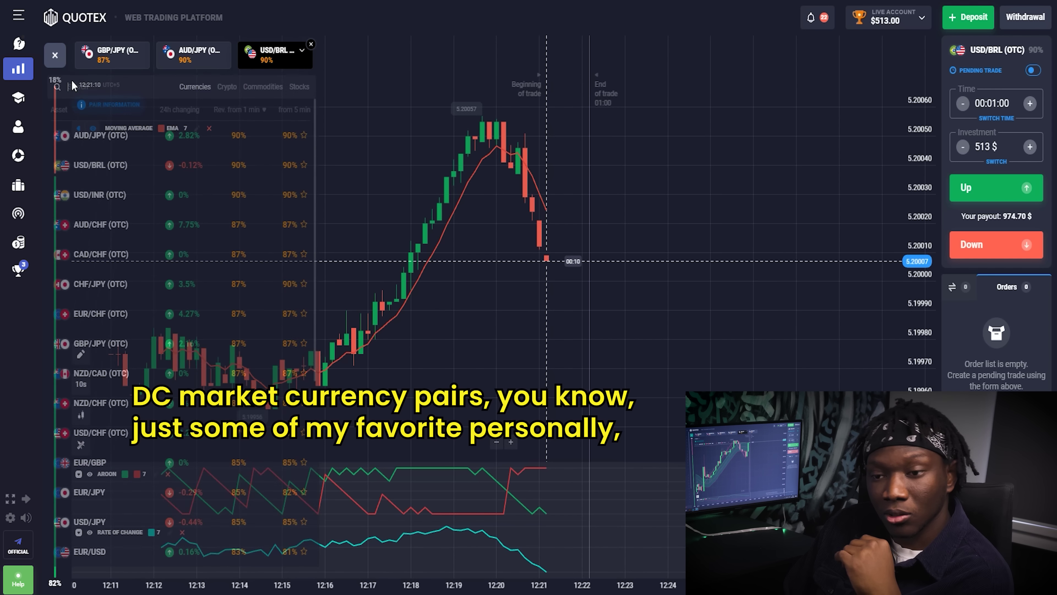
pyautogui.click(103, 197)
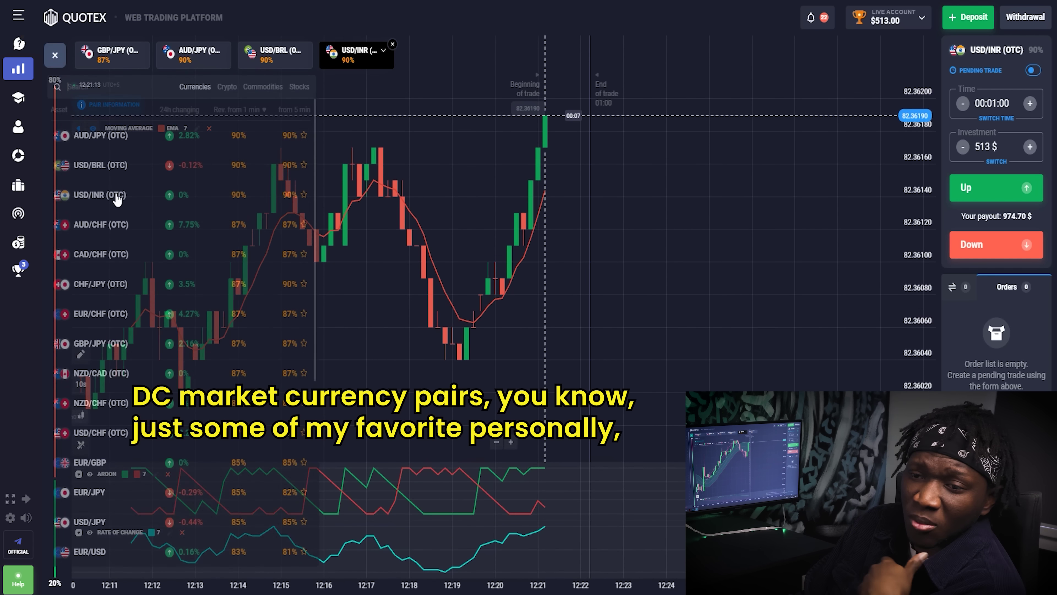
pyautogui.click(119, 228)
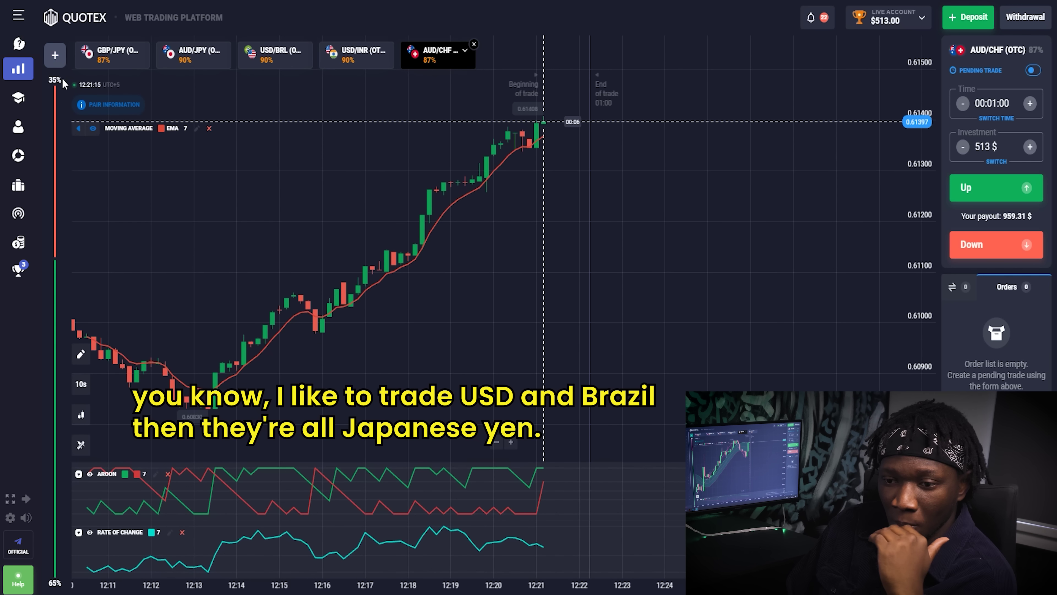
# Open additional charts for the CAD/CHF, CHF/JPY and EUR/CHF OTC currency pairs
pyautogui.click(54, 55)
pyautogui.click(110, 252)
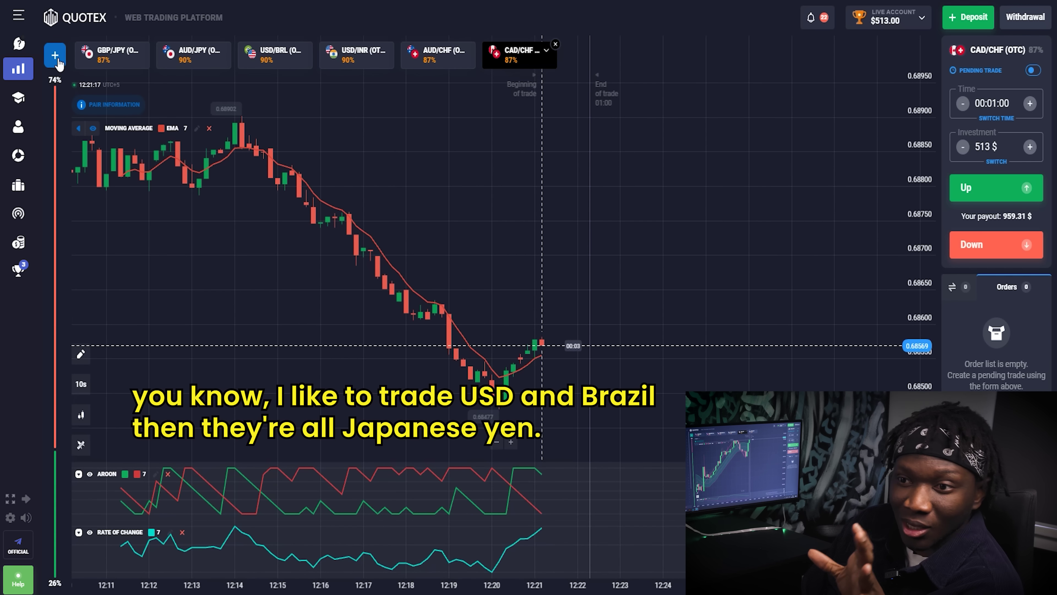
pyautogui.click(58, 62)
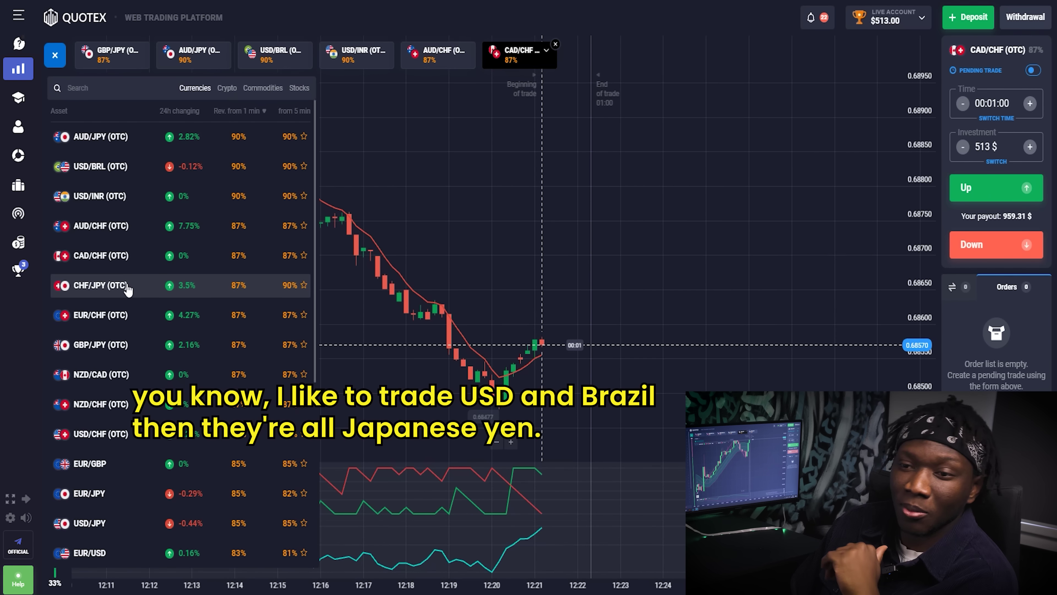
pyautogui.click(124, 283)
pyautogui.click(54, 56)
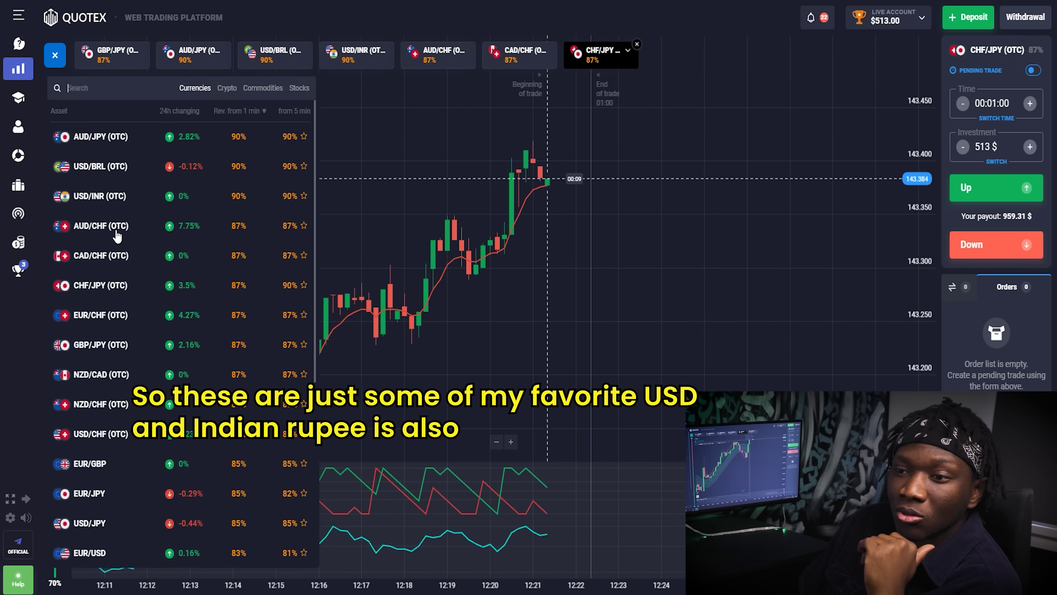
pyautogui.click(121, 317)
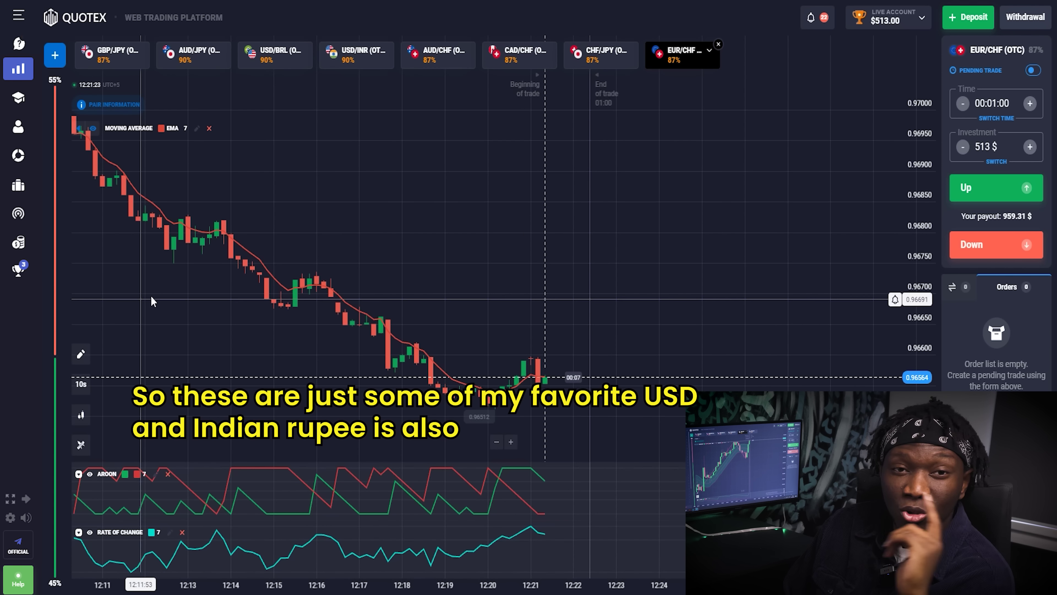
# Place a one-minute Down trade of $513 on the USD/BRL (OTC) pair
pyautogui.scroll(3, 437, 311)
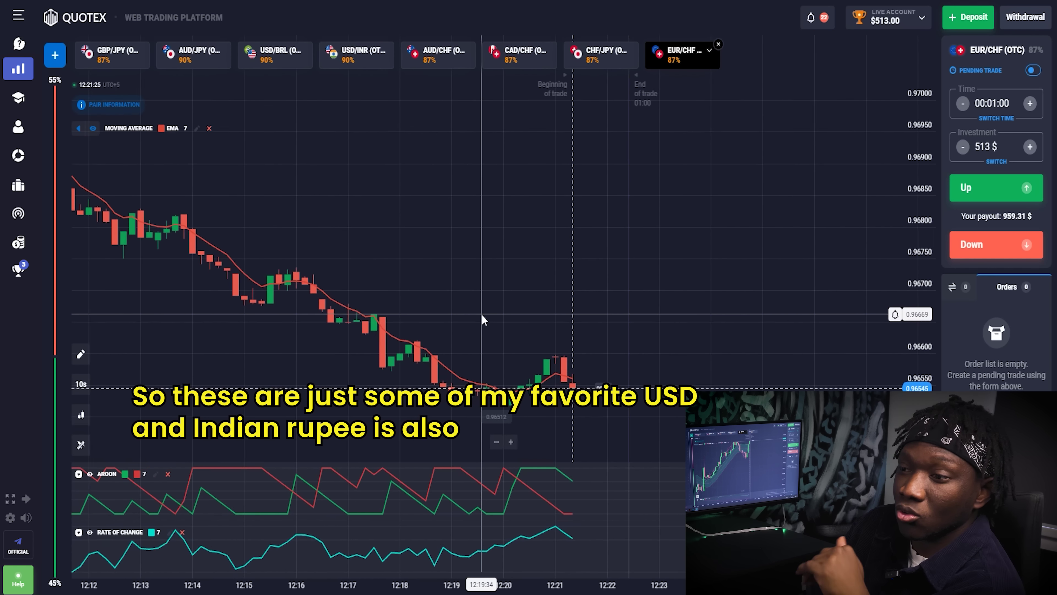
pyautogui.moveTo(658, 334); pyautogui.dragTo(523, 351)
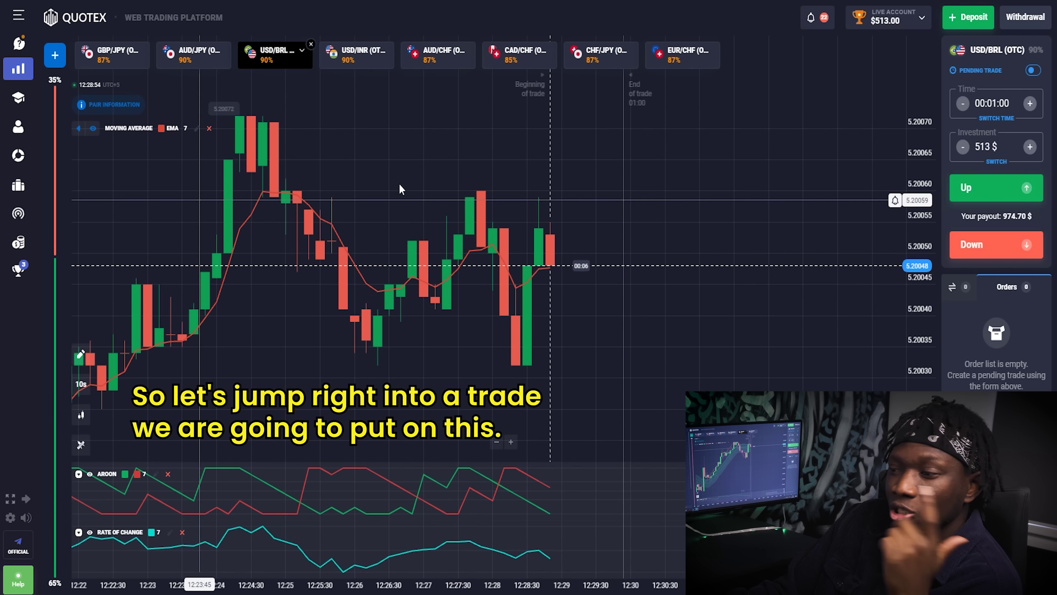
pyautogui.click(969, 250)
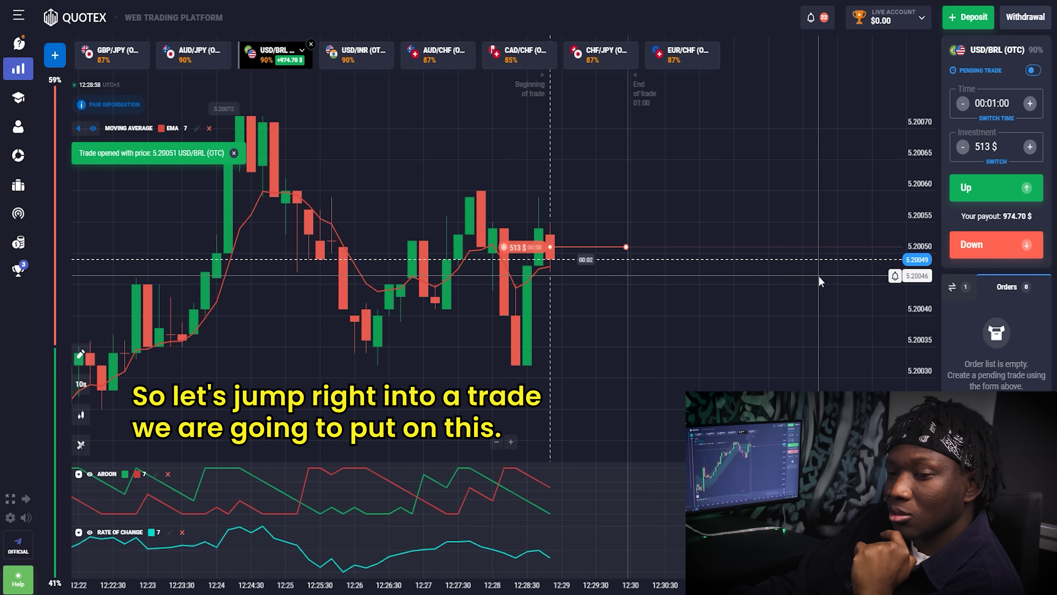